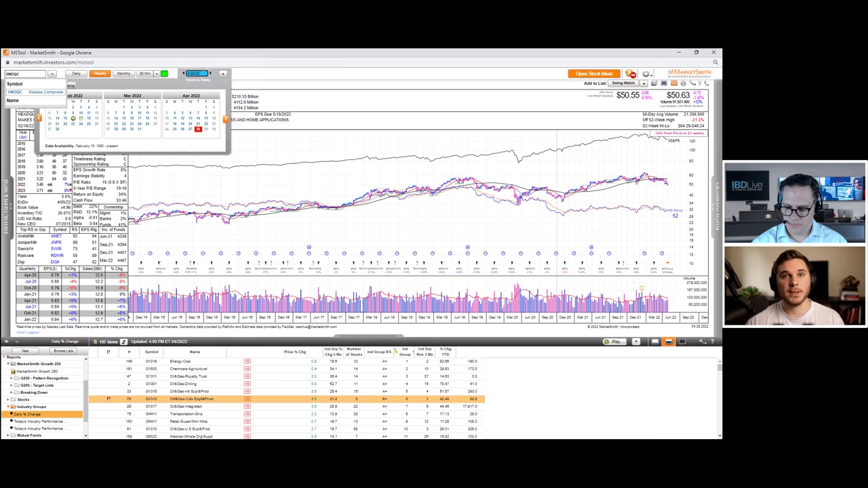
Set the chart date to 4/28/2020
left_click(203, 73)
key("BackSpace")
type("0")
key("Return")
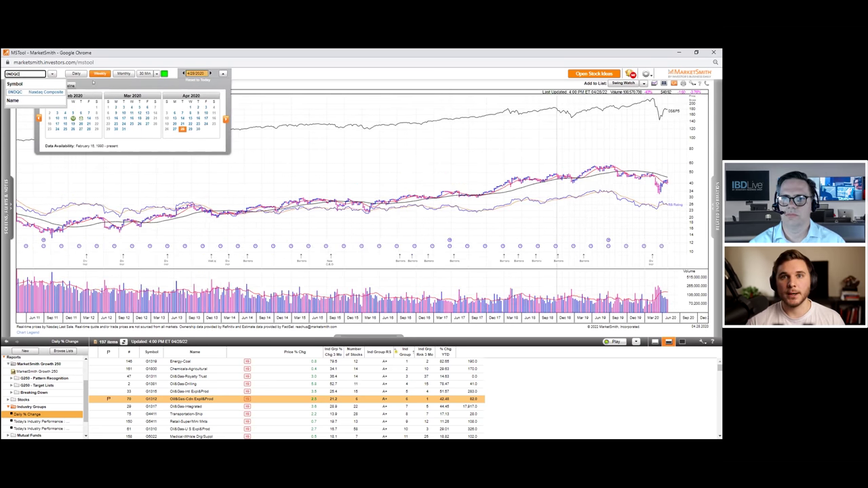
Load the Cisco chart with the symbol CSCO
key("ctrl+a")
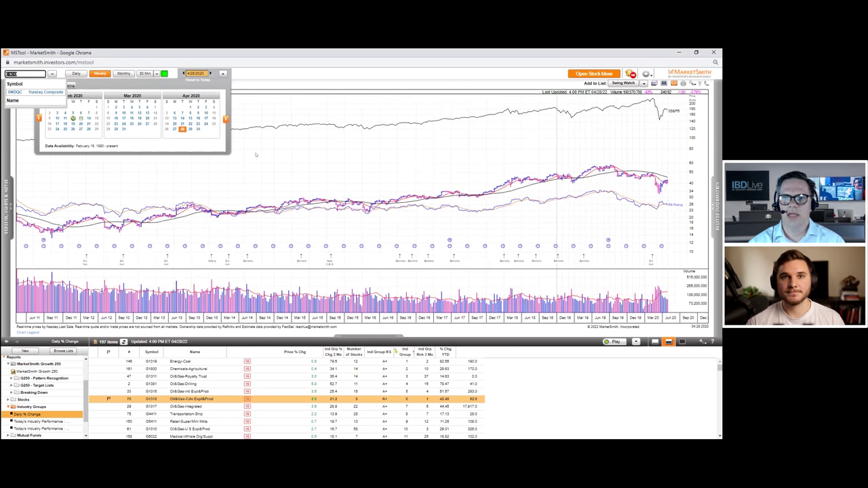
type("CSCO")
key("Return")
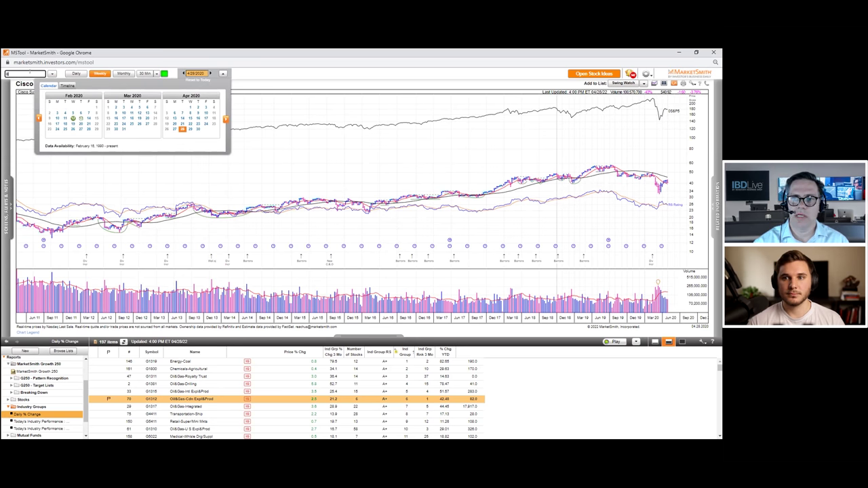
Load the S&P 500 index chart (0S&P5) without the calendar overlay and show it on a daily basis
type("0S&P5")
key("Return")
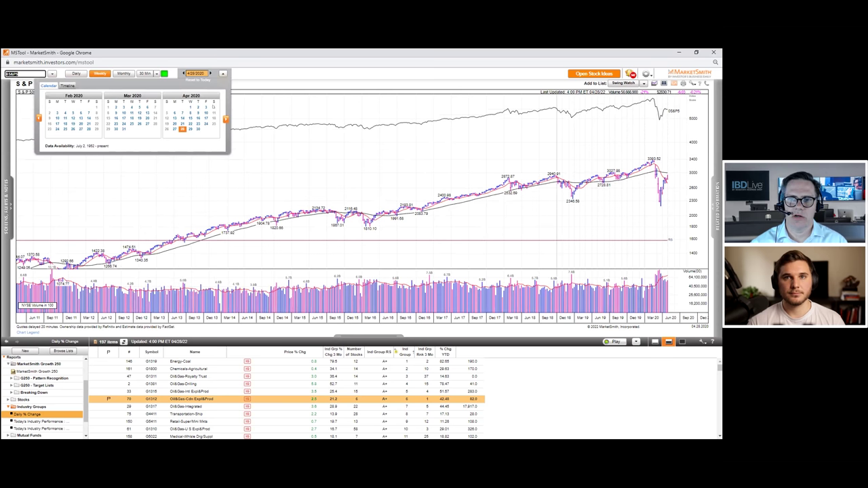
left_click(127, 240)
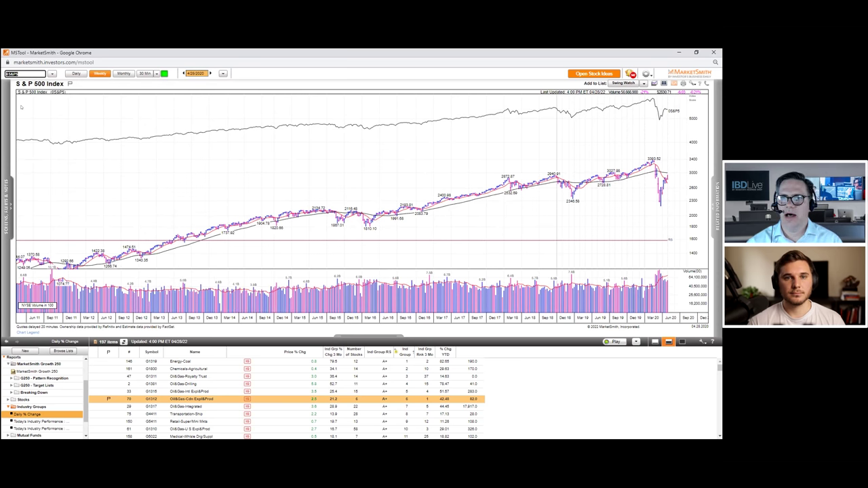
key("d")
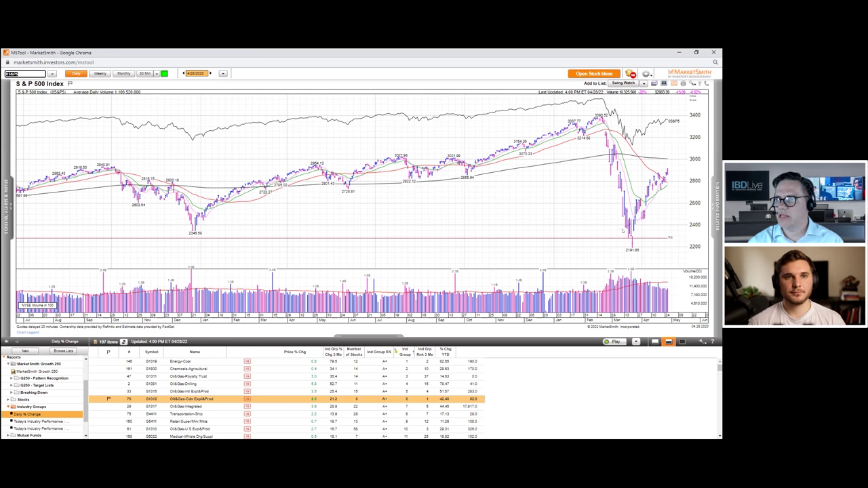
Use Track Price to examine the S&P 500 daily bars around the March 2020 low and into early April
right_click(568, 216)
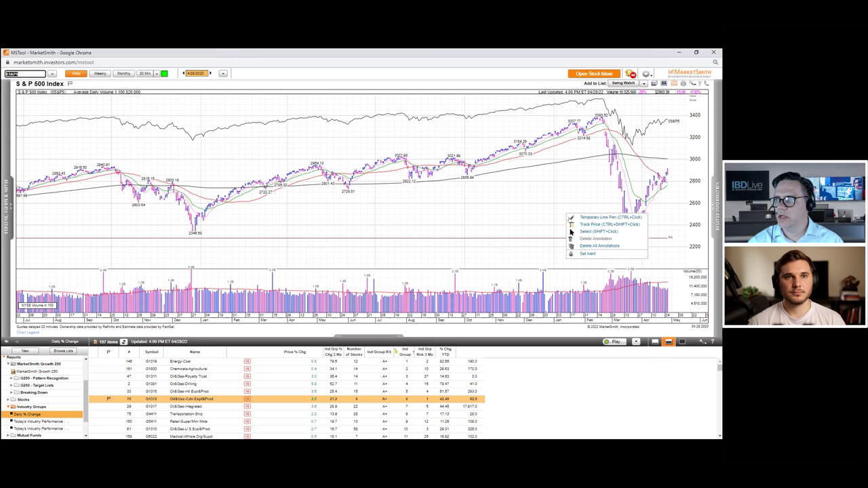
left_click(603, 224)
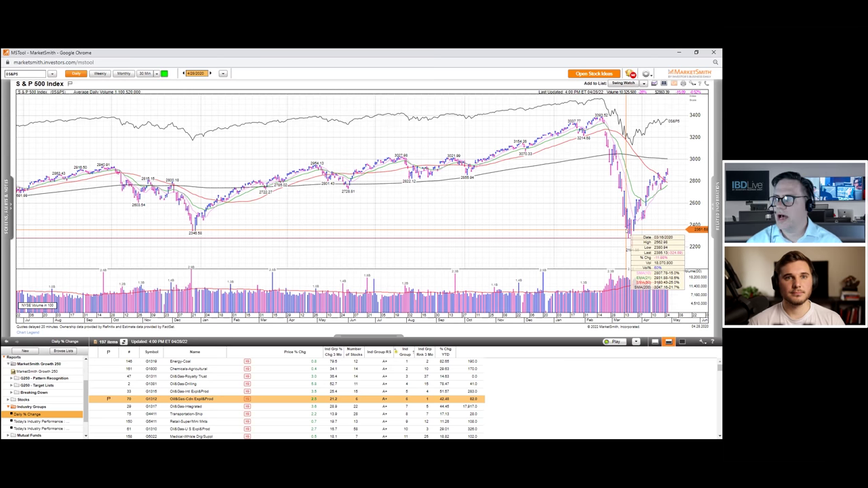
left_click(627, 231)
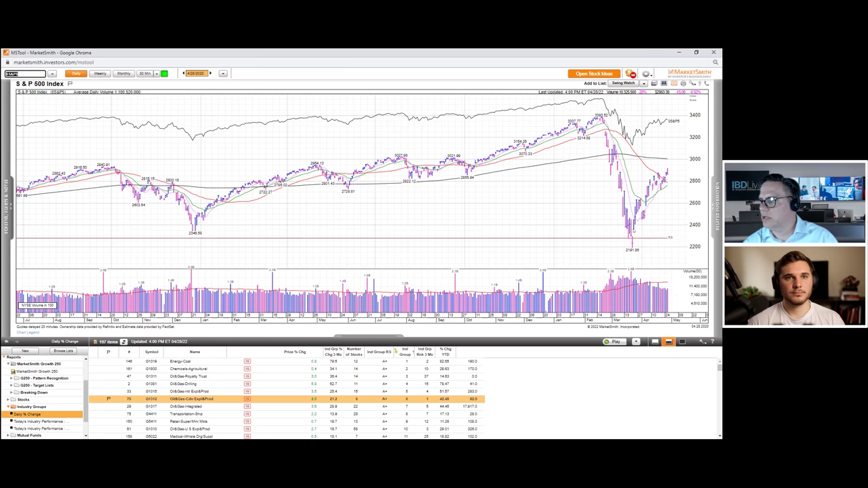
left_click(635, 226)
left_click(636, 221)
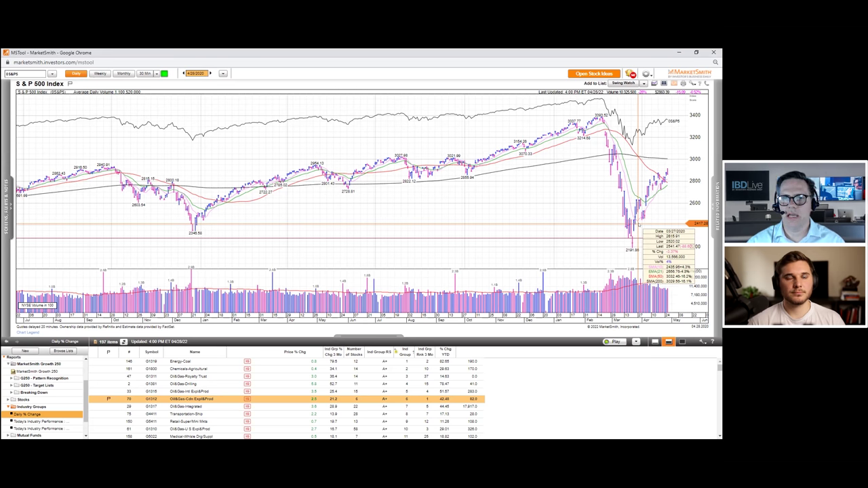
left_click(639, 225)
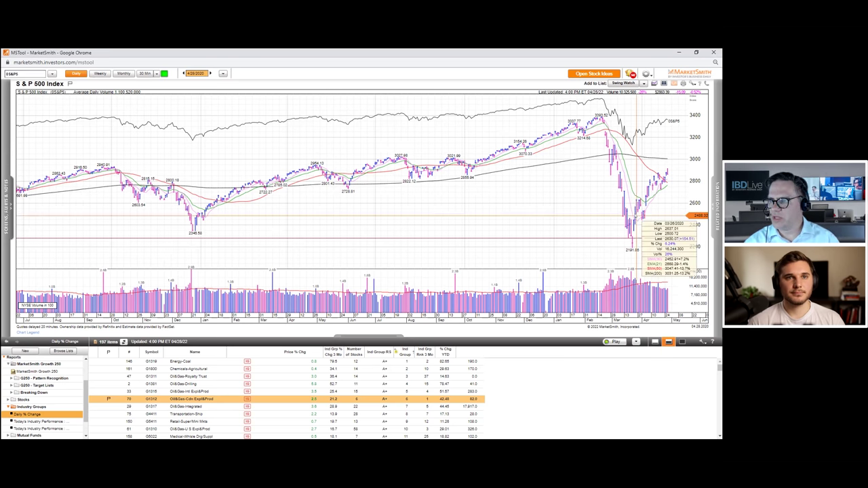
mouse_move(634, 232)
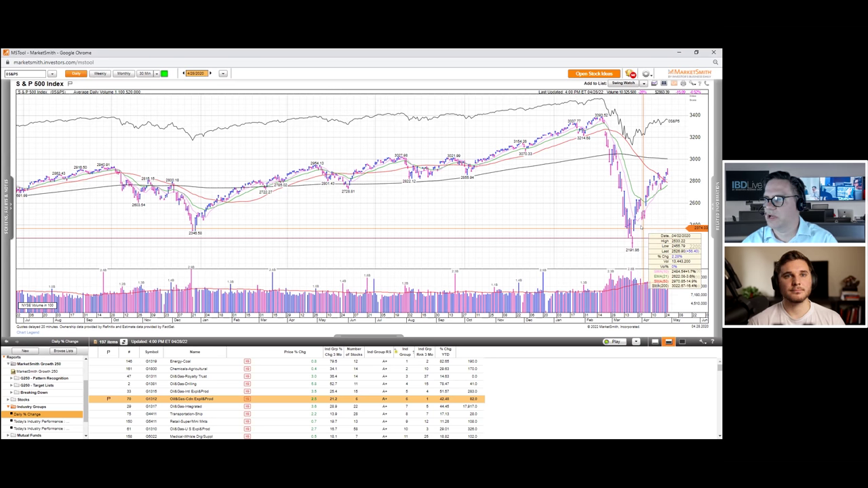
left_click(24, 73)
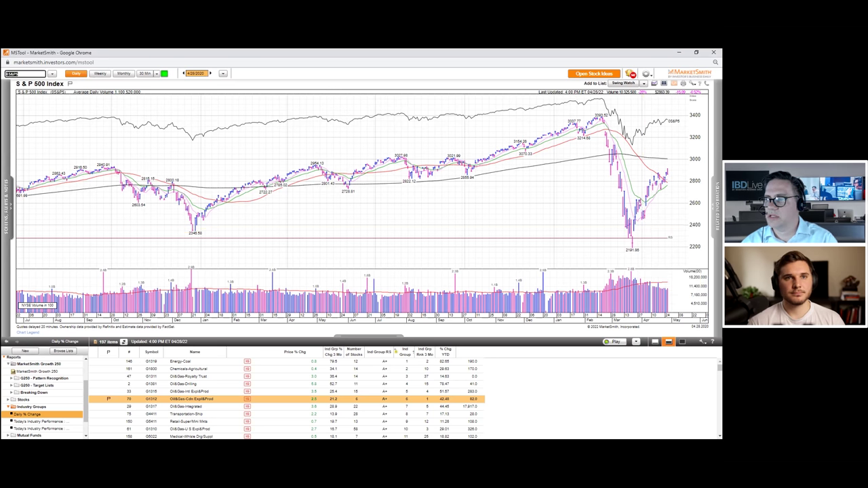
left_click(641, 233)
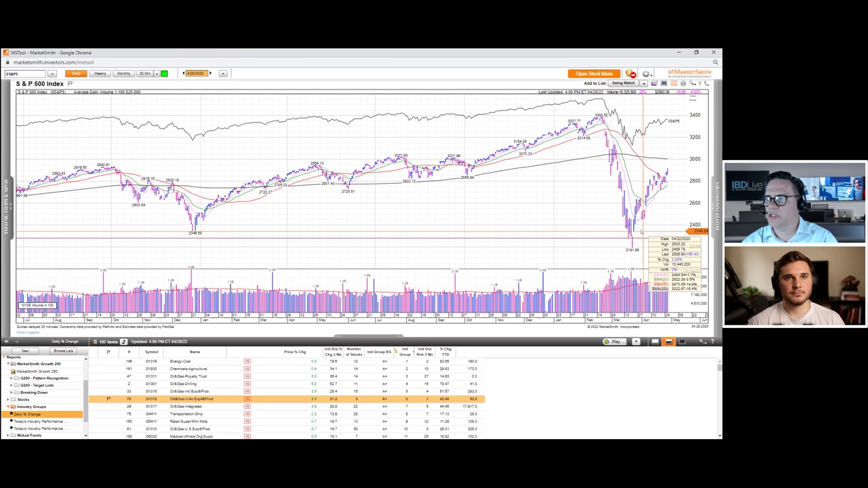
Load the Nasdaq Composite chart (0NDQC) and inspect the daily bars following the March 2020 low
left_click(25, 73)
type("0NDQC")
key("Return")
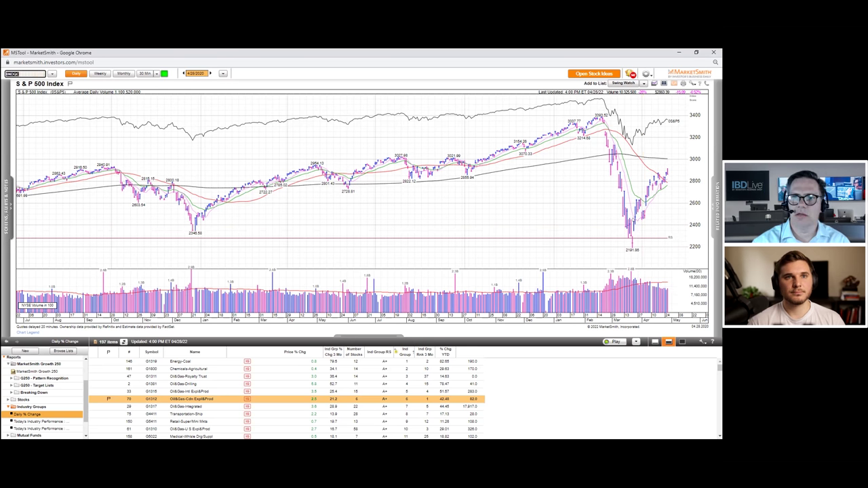
left_click(638, 220)
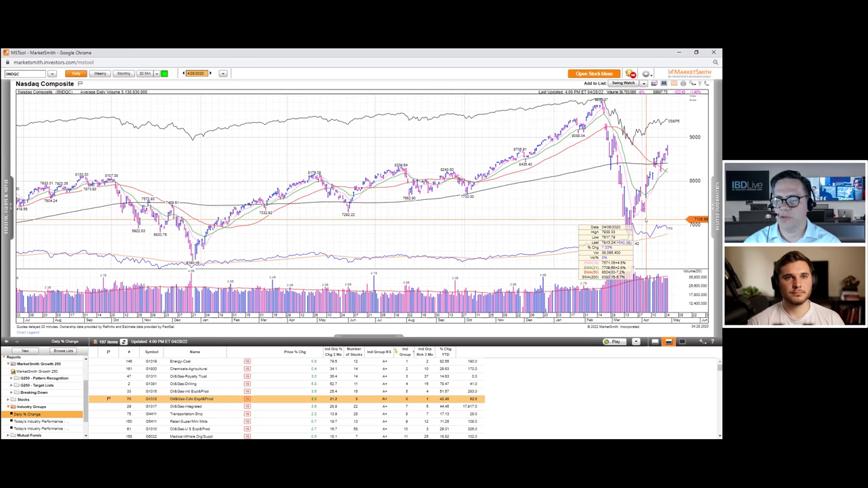
left_click(645, 220)
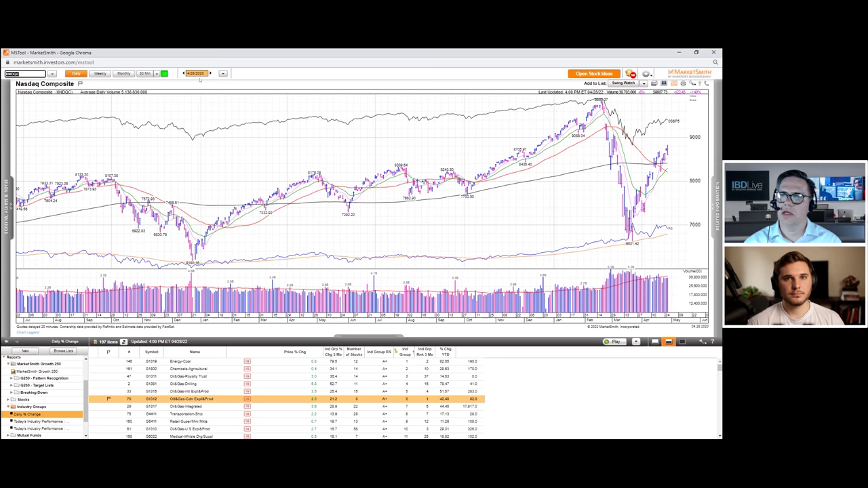
View the Nasdaq Composite chart as of 4/6/2020, and return the chart date to 4/28/2022
left_click(196, 72)
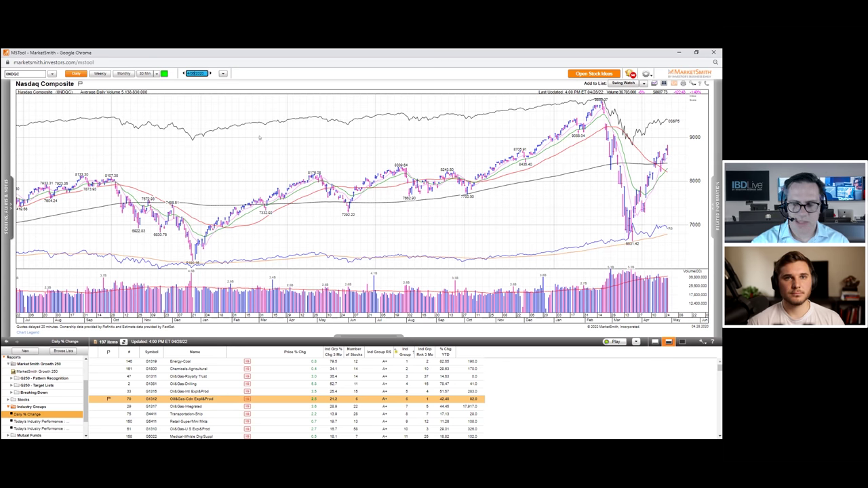
key("Return")
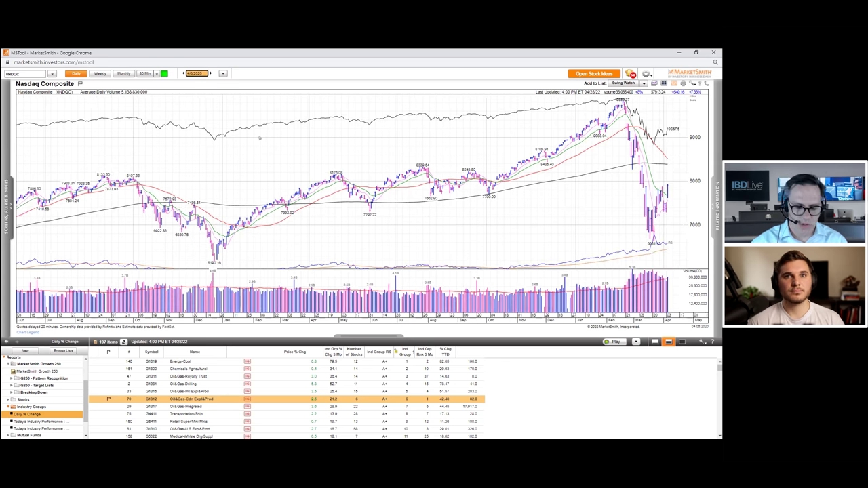
key("Return")
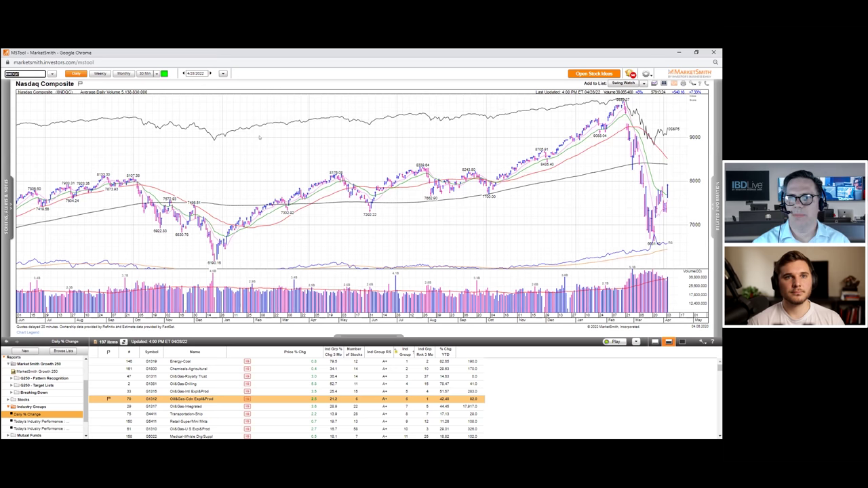
Load the Nvidia chart (NVDA), followed by the Microsoft chart (MSFT)
type("NVDA")
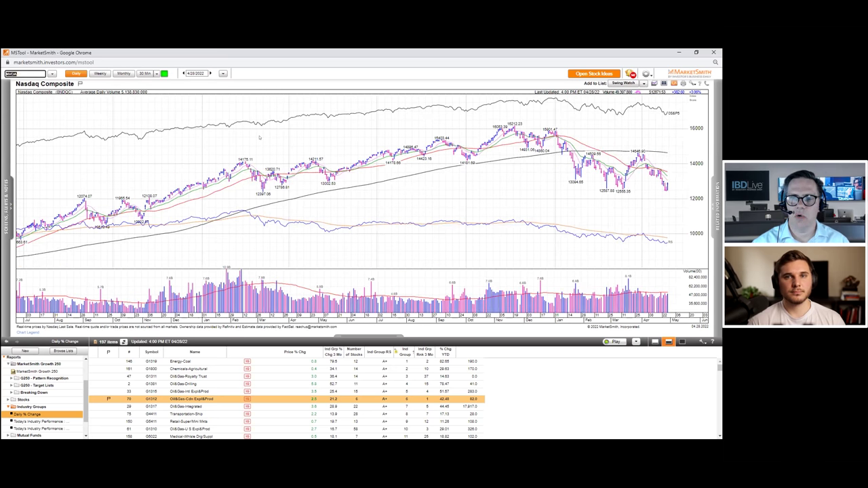
key("Return")
type("MSFT")
key("Return")
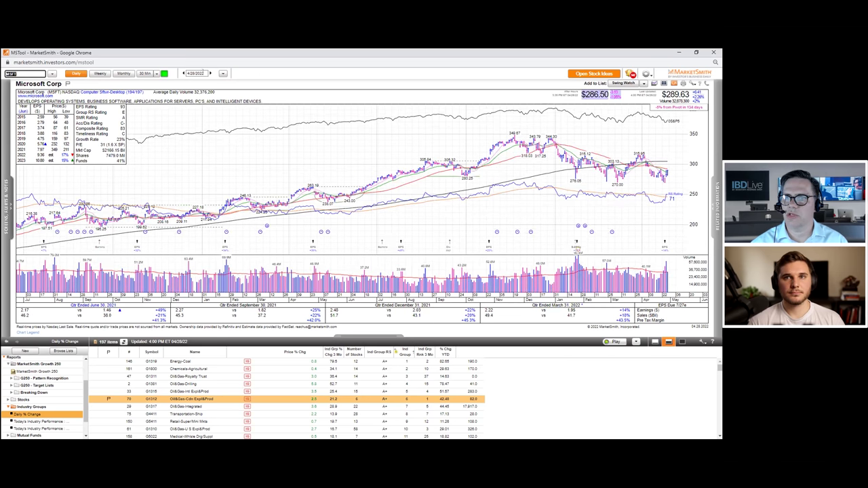
Set the Microsoft chart's date to 4/28/2020 and switch to the Nvidia chart (NVDA) for the same date
left_click(198, 73)
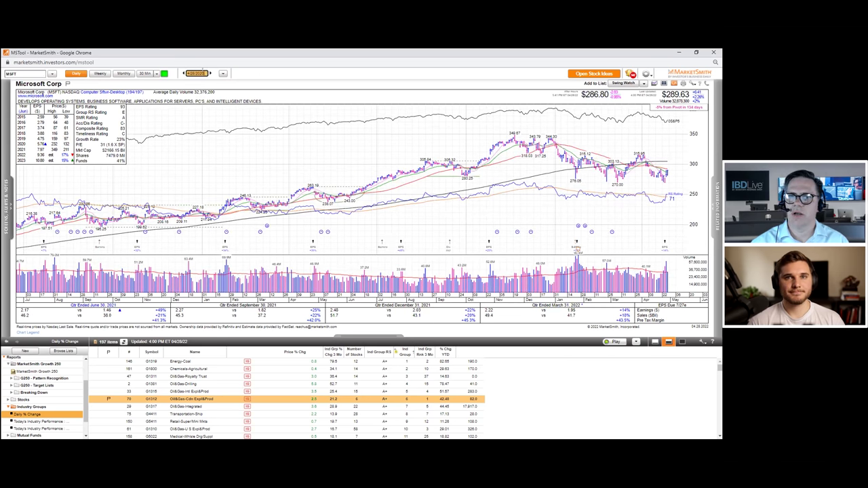
left_click(23, 72)
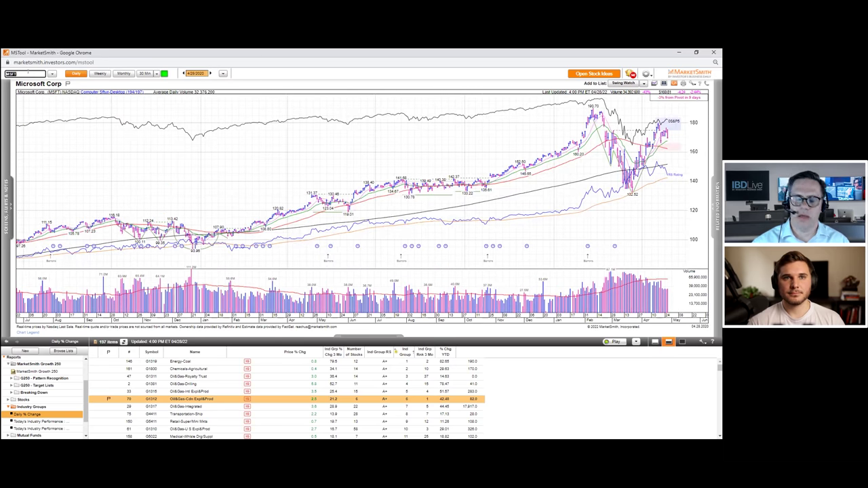
key("BackSpace")
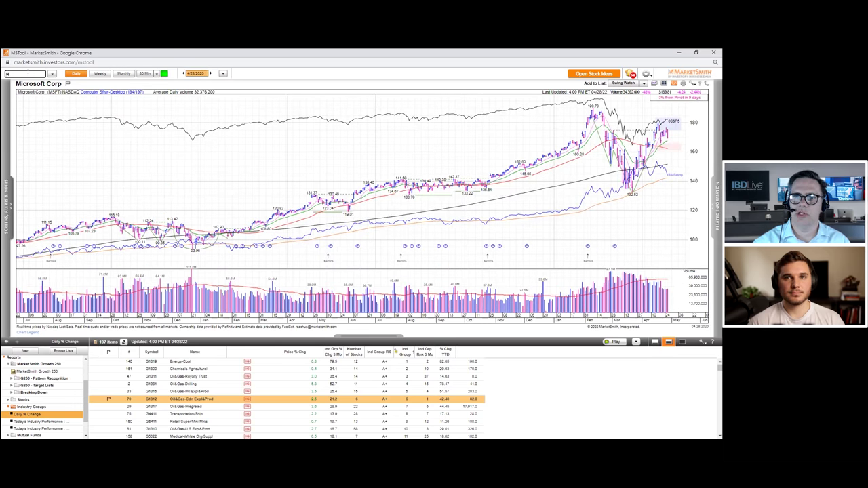
type("NVDA")
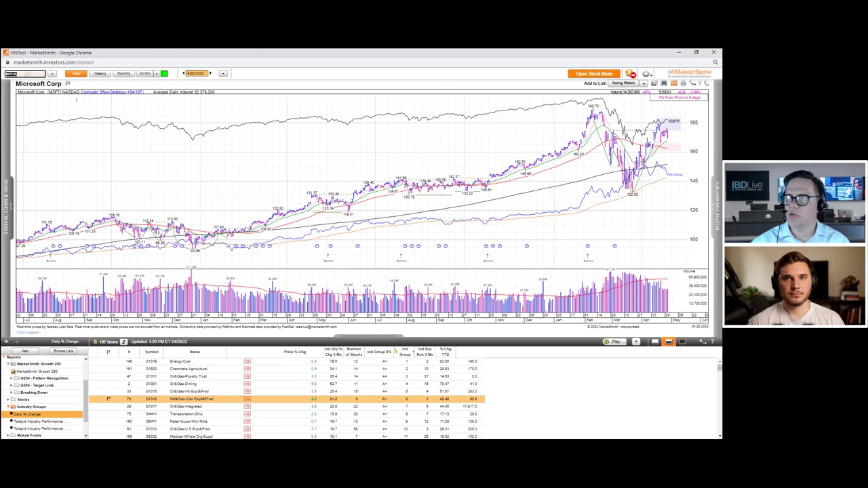
key("Return")
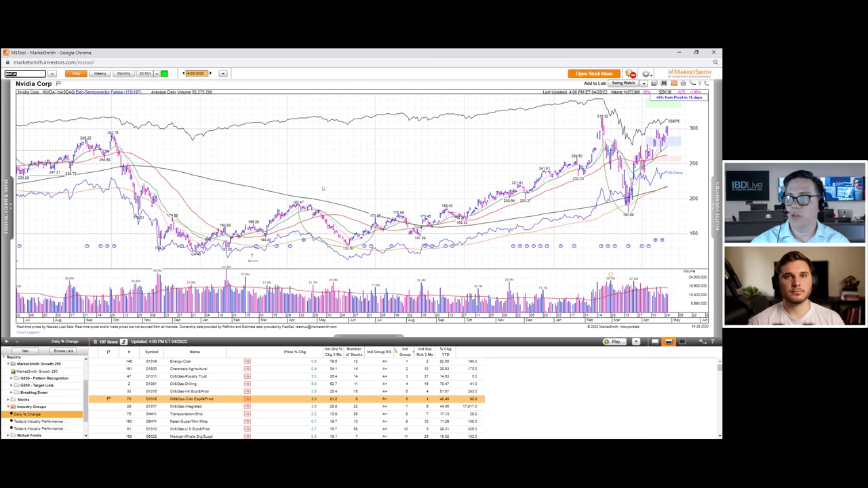
mouse_move(635, 206)
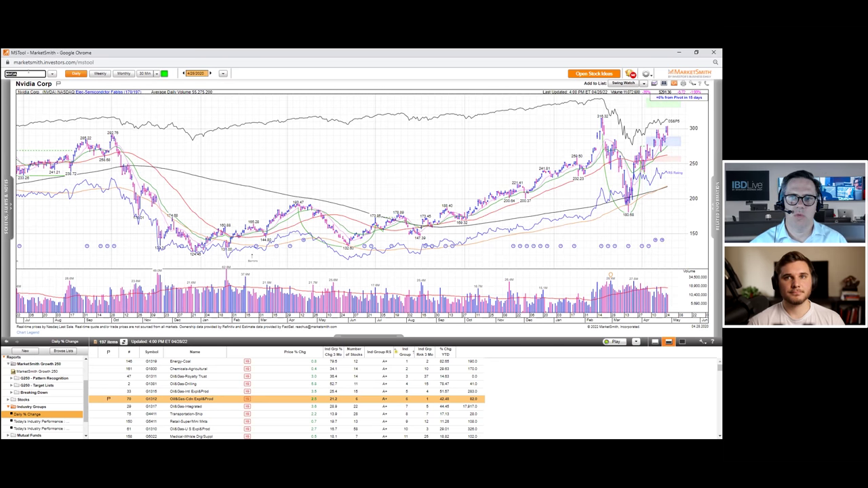
Load the Charles Schwab chart (SCHW) and set its date to 4/28/1999
key("BackSpace")
type("SCHW")
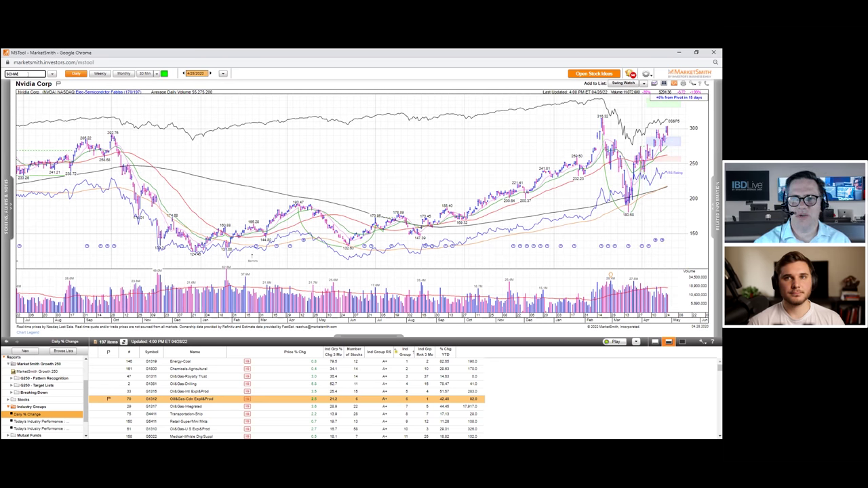
key("Return")
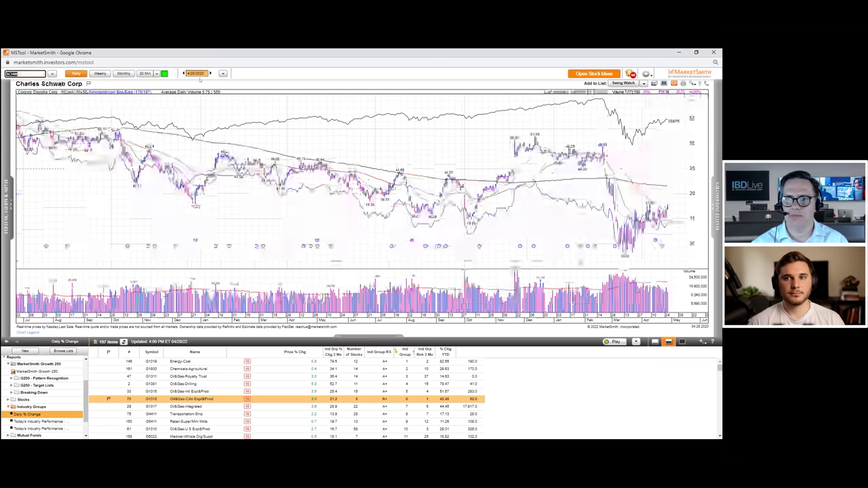
left_click(205, 73)
left_click(206, 73)
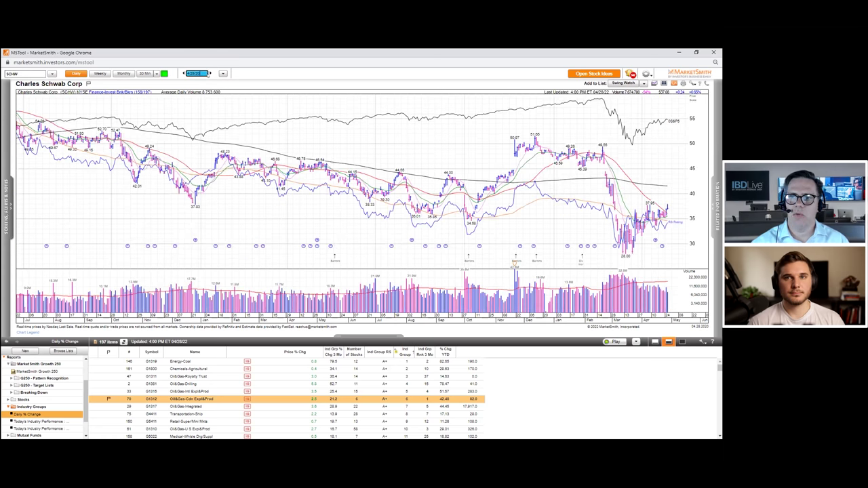
left_click(207, 73)
key("Return")
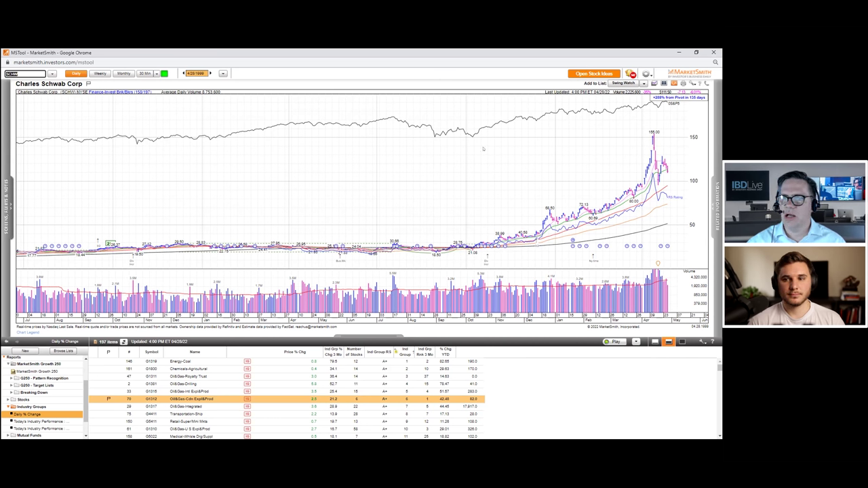
Replace the date of the Charles Schwab chart
left_click(193, 73)
key("ctrl+a")
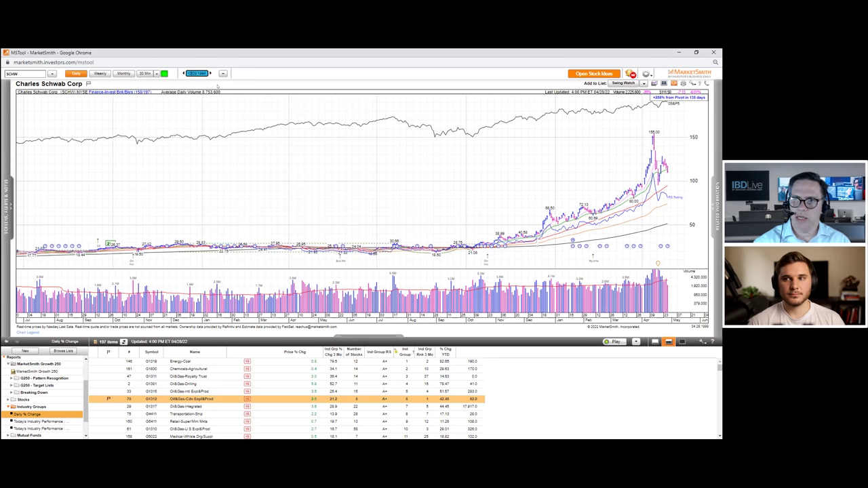